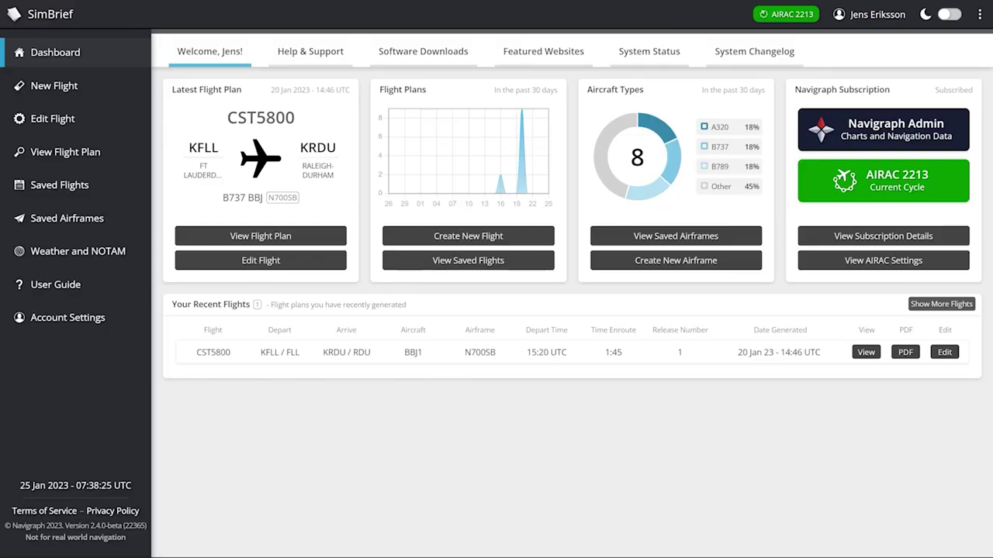
Start a new flight plan for CST 5800 from KFLL to KRDU.
{"action": "left_click", "coordinate": [468, 236]}
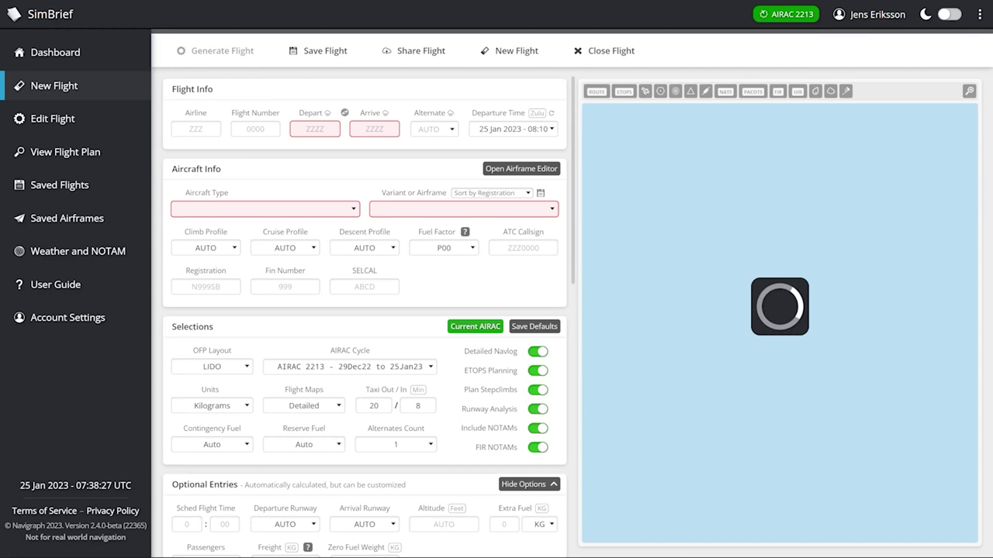
{"action": "type", "text": "CST"}
{"action": "key", "text": "Tab"}
{"action": "type", "text": "58"}
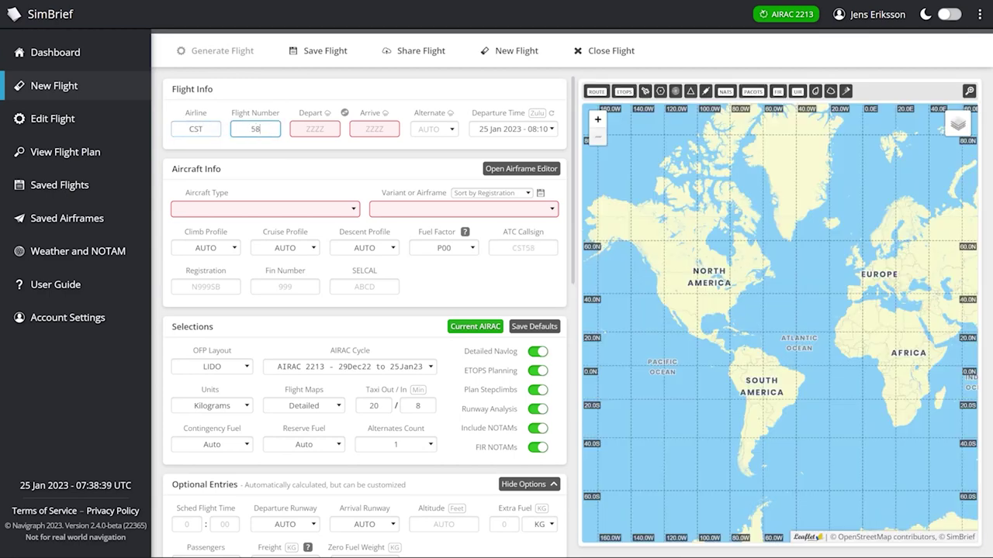
{"action": "type", "text": "00"}
{"action": "key", "text": "Tab"}
{"action": "type", "text": "KFLL"}
{"action": "key", "text": "Tab"}
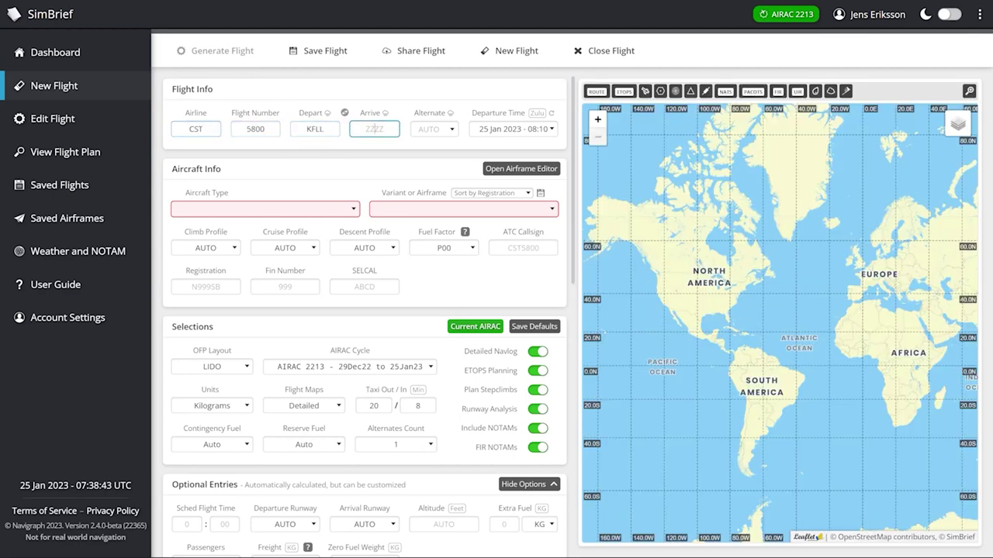
{"action": "type", "text": "KRDU"}
Choose the B737-700 aircraft type and generate the flight plan.
{"action": "key", "text": "Tab"}
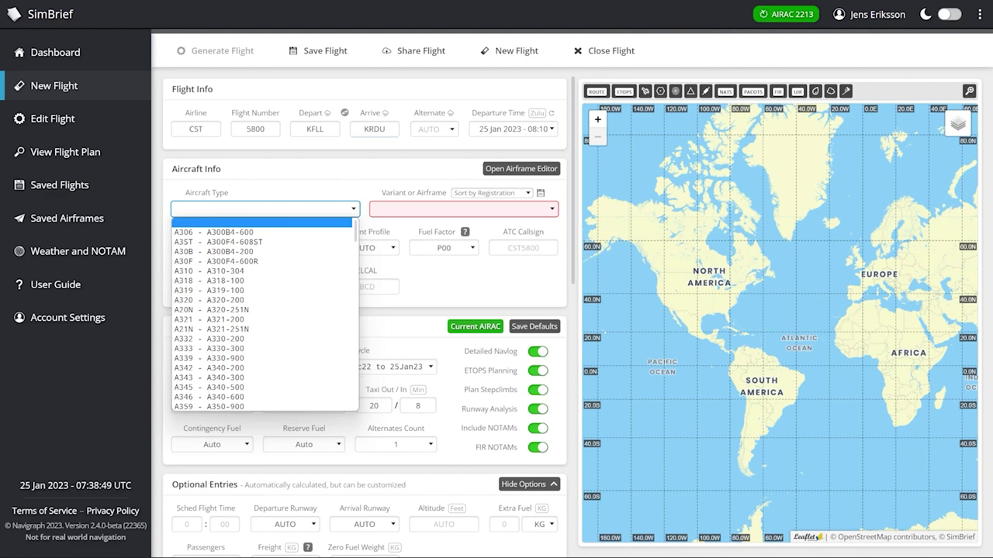
{"action": "type", "text": "B737"}
{"action": "key", "text": "Return"}
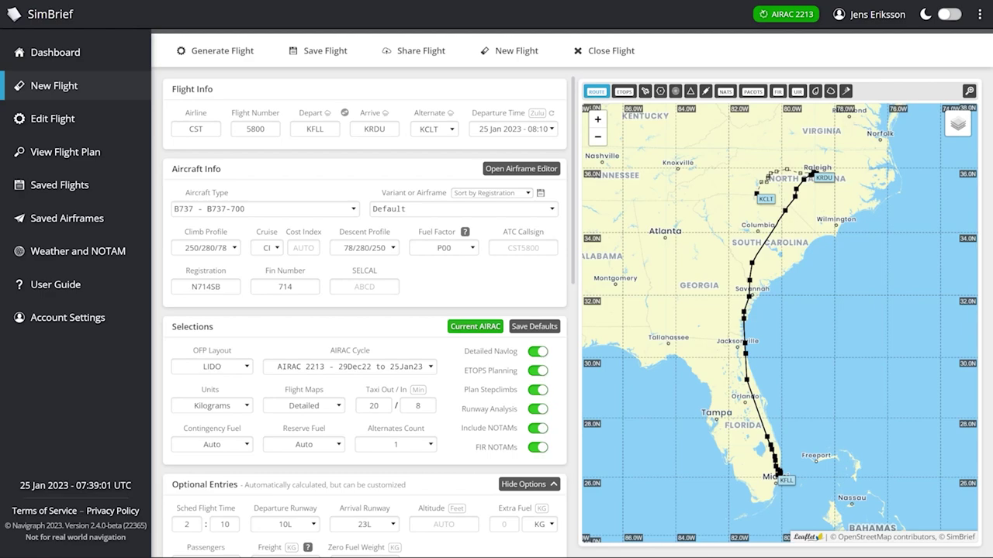
{"action": "left_click", "coordinate": [219, 51]}
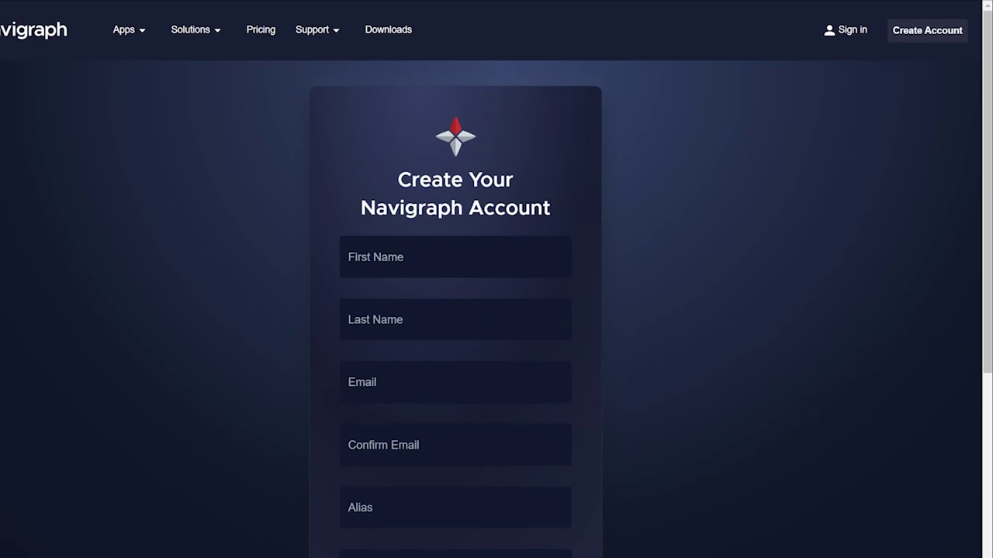
Scroll down the Create Your Navigraph Account sign-up form.
{"action": "scroll", "coordinate": [496, 310], "scroll_direction": "down", "scroll_amount": 3}
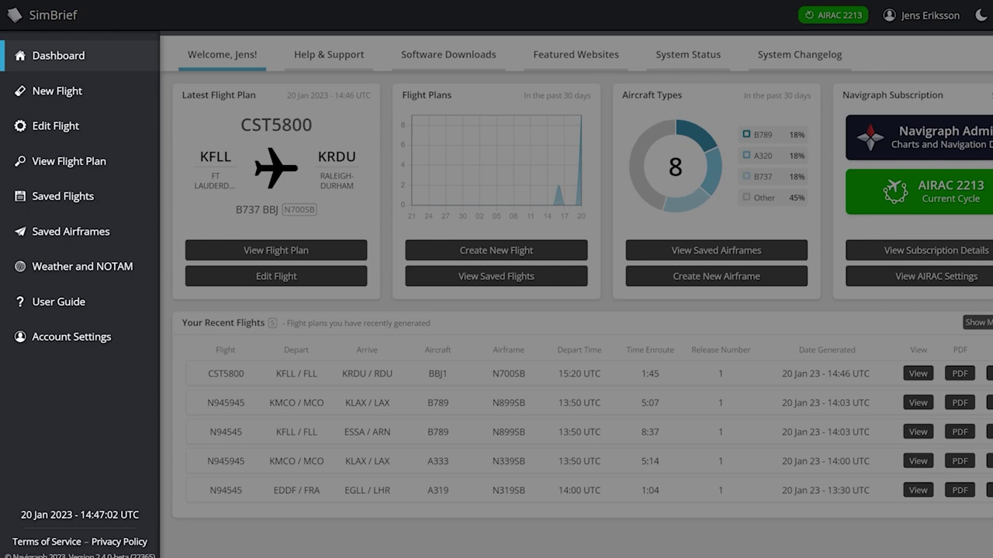
{"action": "left_click", "coordinate": [57, 91]}
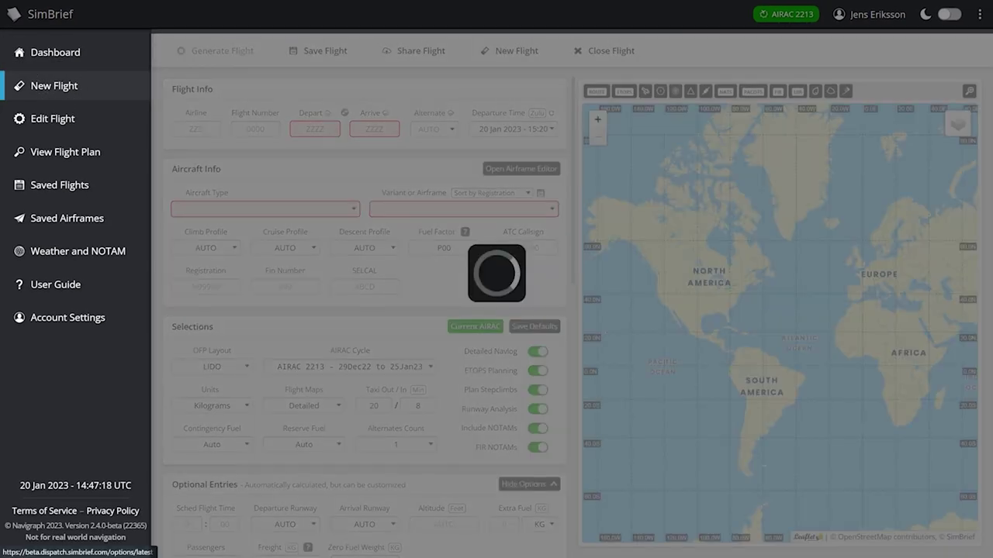
{"action": "left_click", "coordinate": [65, 152]}
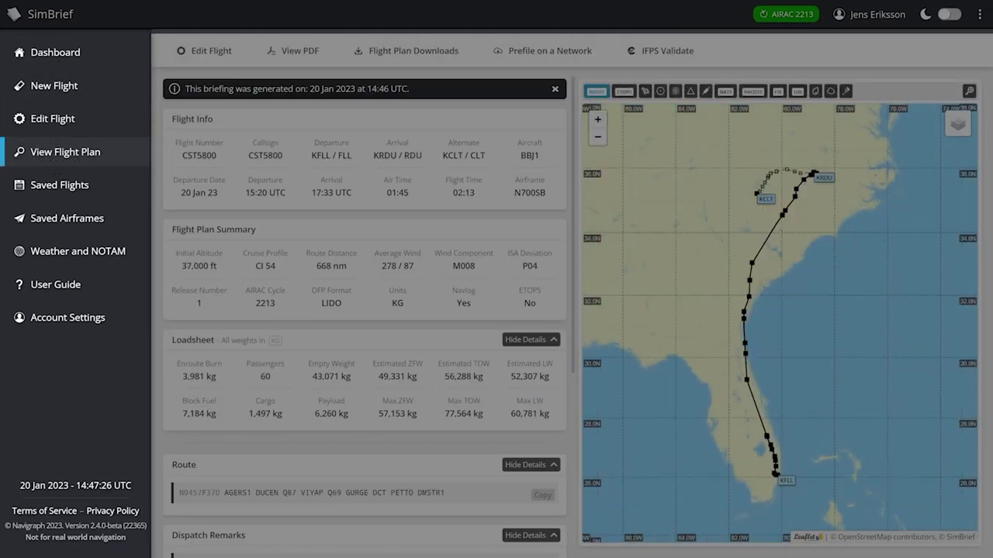
{"action": "left_click", "coordinate": [60, 185]}
{"action": "left_click", "coordinate": [59, 218]}
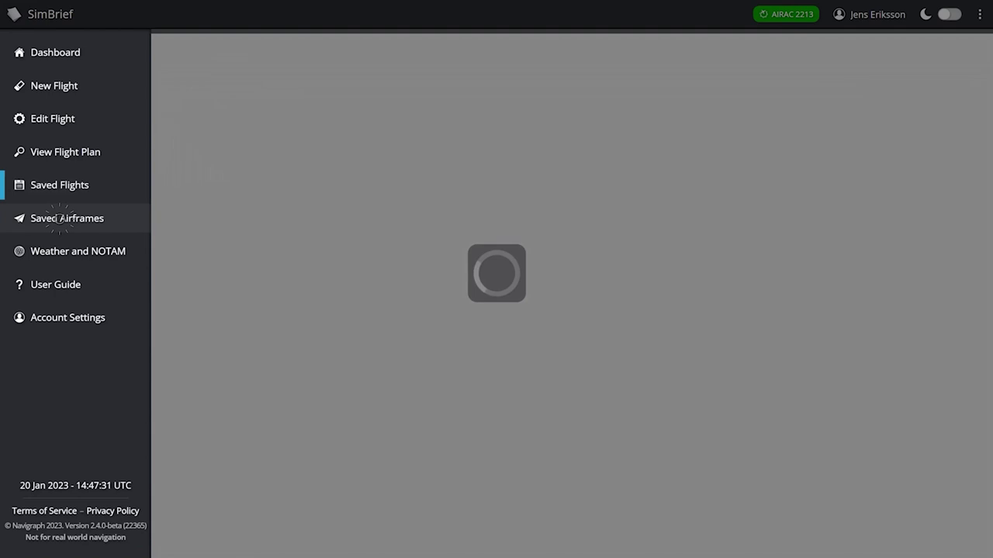
{"action": "left_click", "coordinate": [60, 251]}
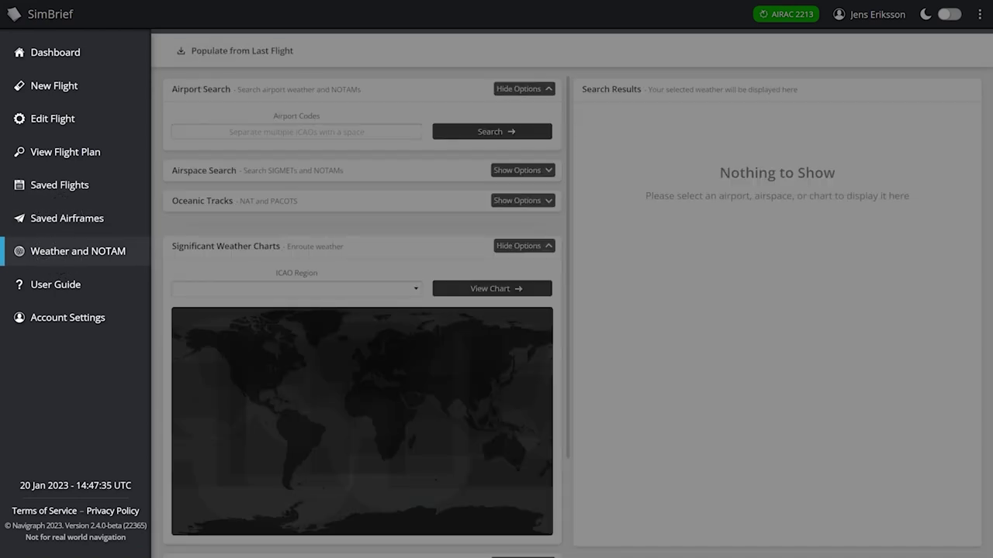
{"action": "left_click", "coordinate": [58, 52]}
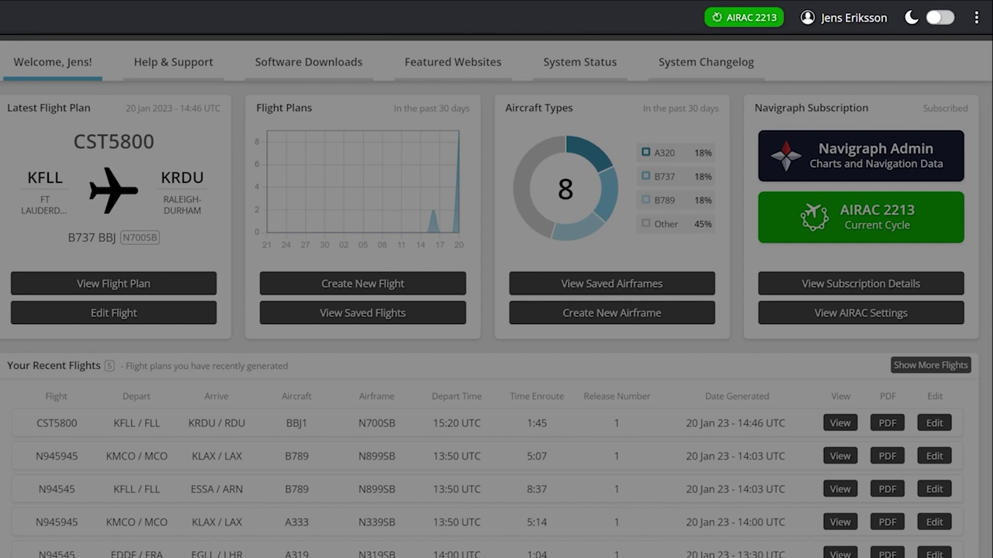
{"action": "left_click", "coordinate": [940, 18]}
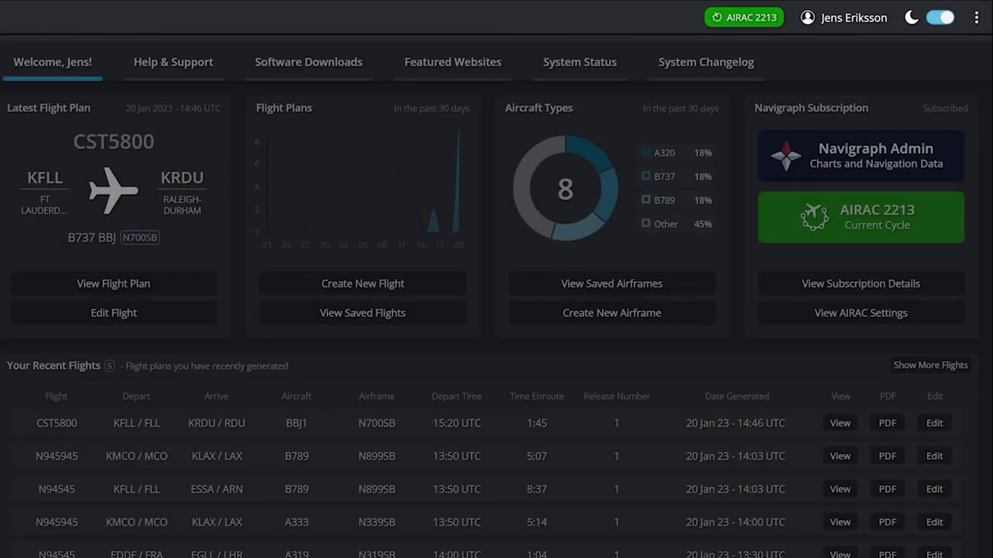
{"action": "left_click", "coordinate": [941, 18]}
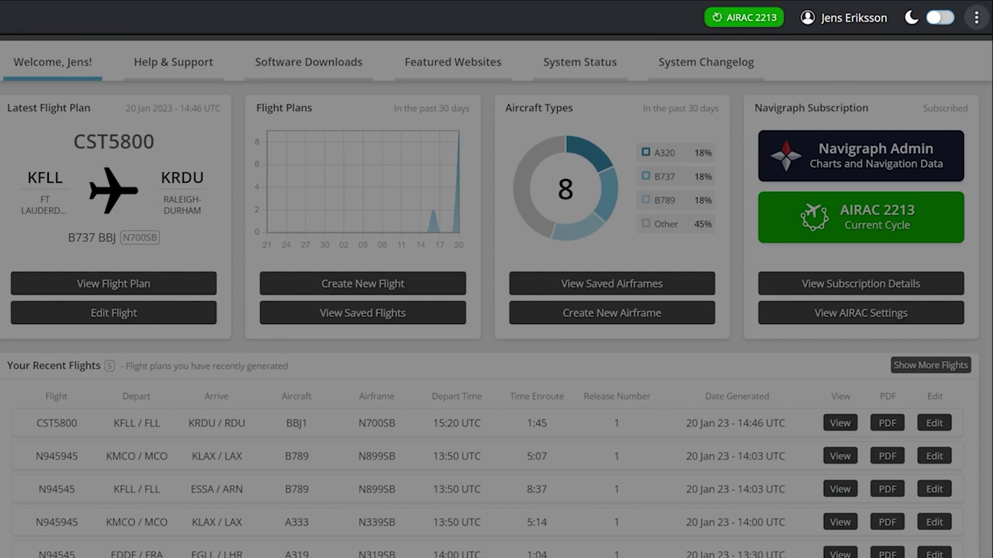
{"action": "left_click", "coordinate": [975, 17]}
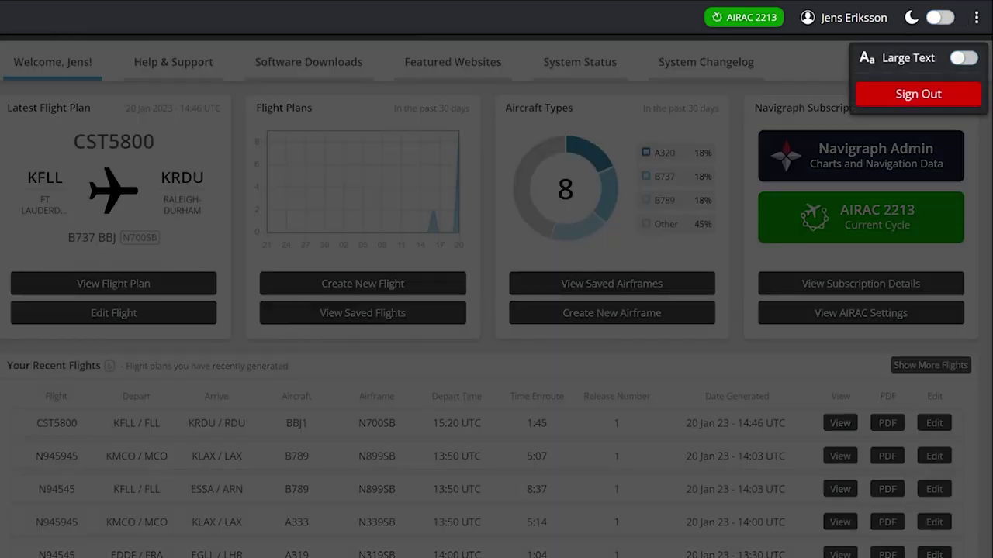
{"action": "left_click", "coordinate": [964, 57]}
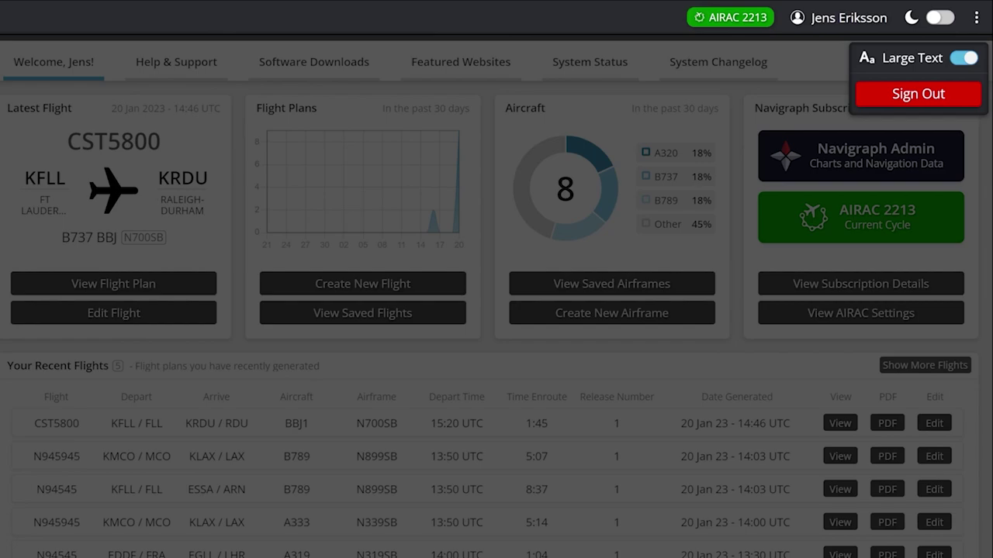
{"action": "left_click", "coordinate": [963, 58]}
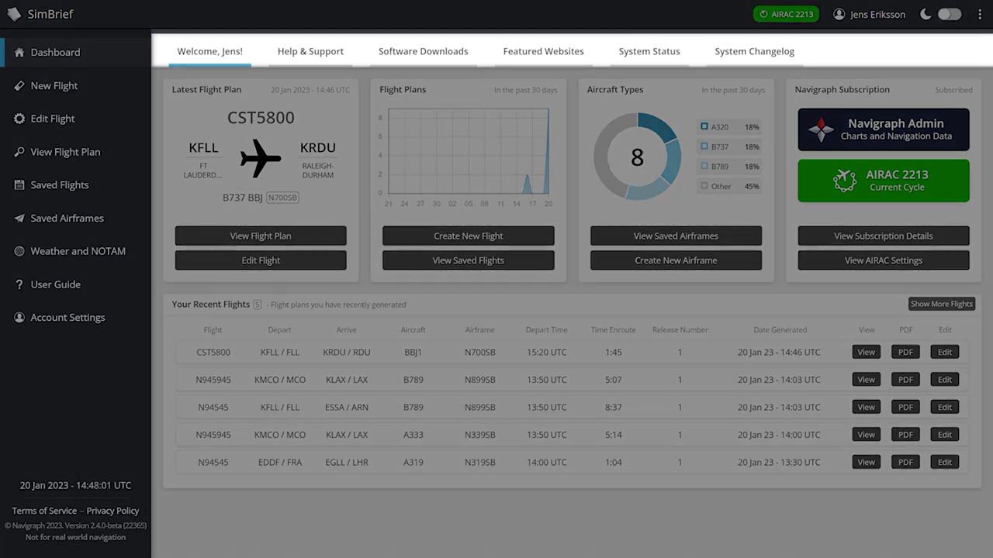
Show the Help & Support tab with forum, account, developer and Navigraph contacts.
{"action": "left_click", "coordinate": [307, 52]}
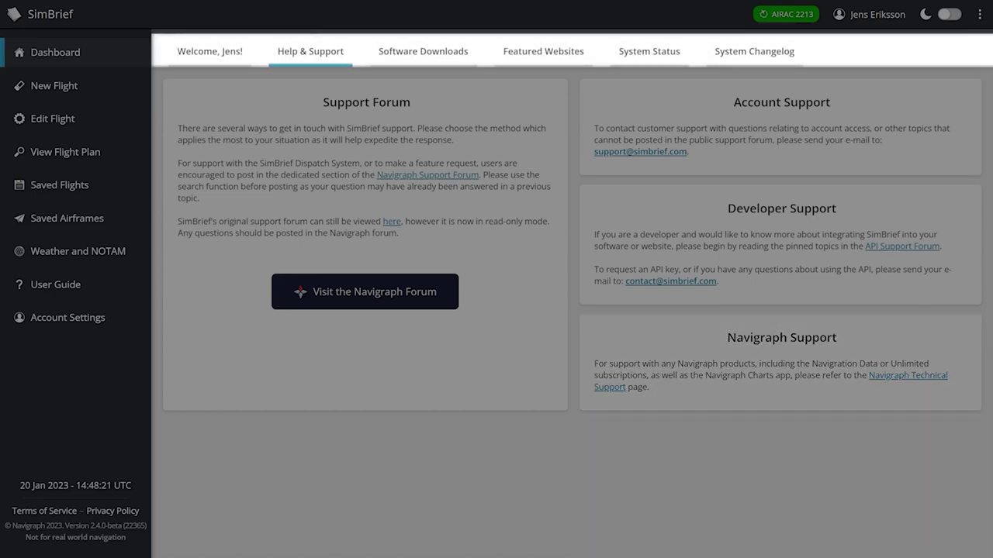
Show the Software Downloads tab offering SimBrief Downloader 1.6.4 for Windows and macOS.
{"action": "left_click", "coordinate": [419, 51]}
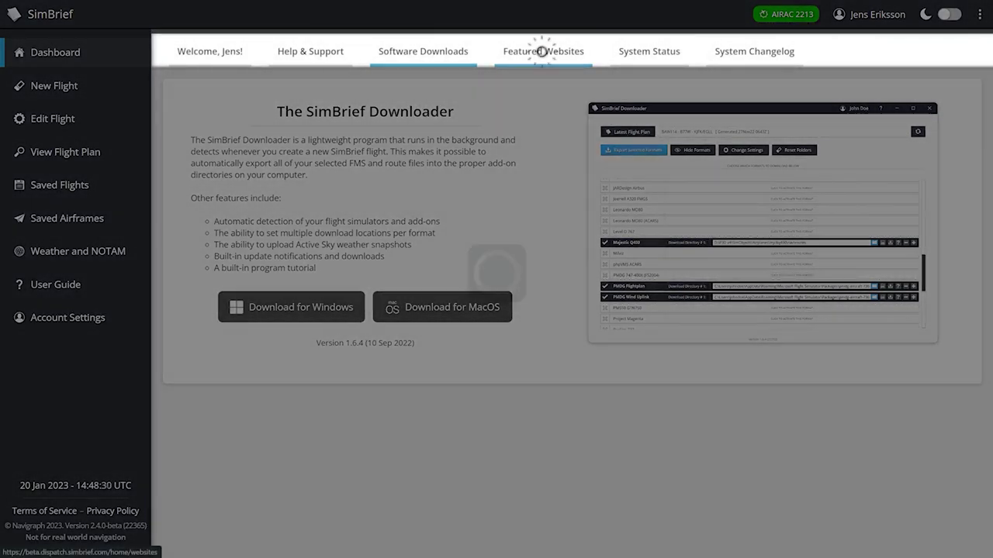
View the Featured Websites tab, then the System Status overview.
{"action": "left_click", "coordinate": [540, 50]}
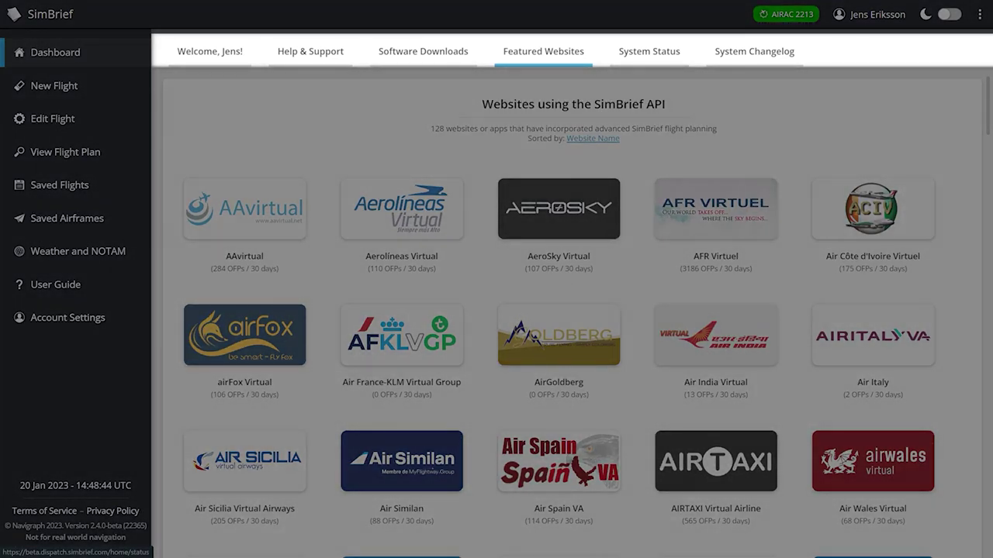
{"action": "left_click", "coordinate": [649, 51]}
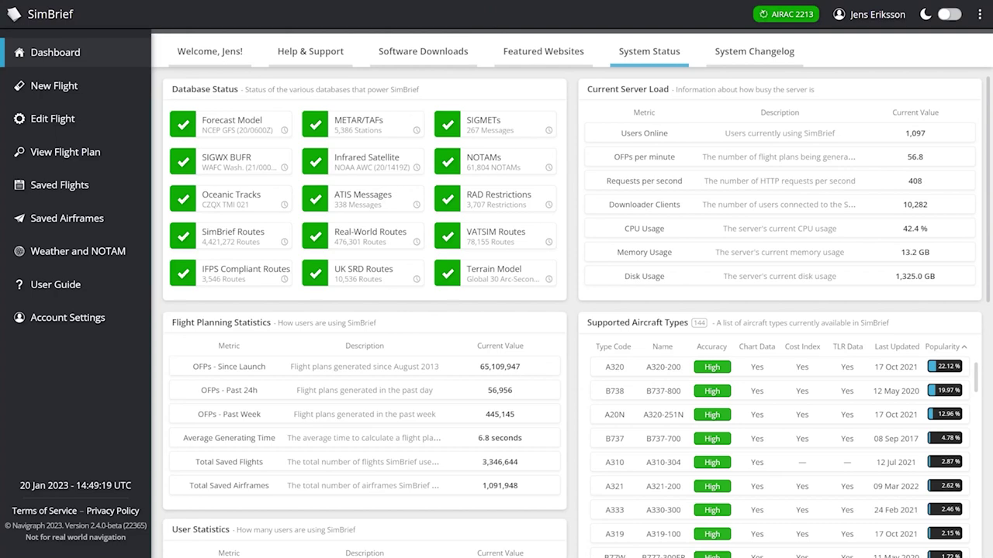
Browse System Status, view the 2023.01 changelog, then return to the welcome overview.
{"action": "scroll", "coordinate": [574, 310], "scroll_direction": "down", "scroll_amount": 2}
{"action": "scroll", "coordinate": [574, 310], "scroll_direction": "down", "scroll_amount": 1}
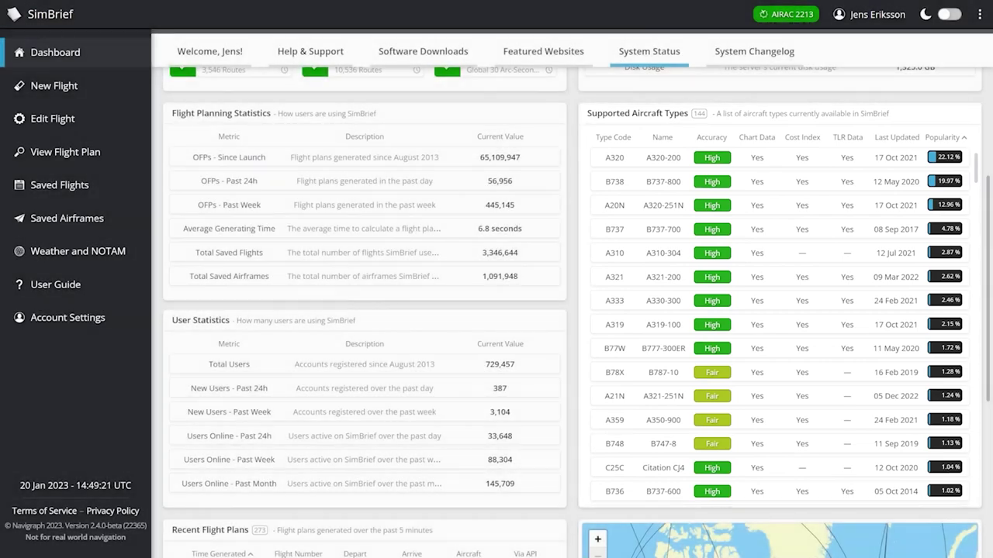
{"action": "scroll", "coordinate": [574, 310], "scroll_direction": "down", "scroll_amount": 4}
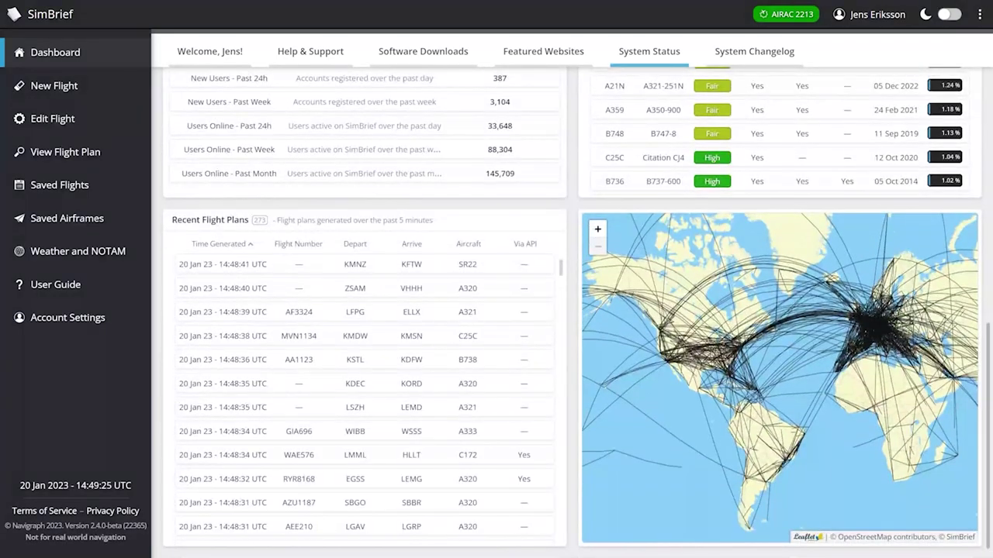
{"action": "scroll", "coordinate": [574, 311], "scroll_direction": "up", "scroll_amount": 8}
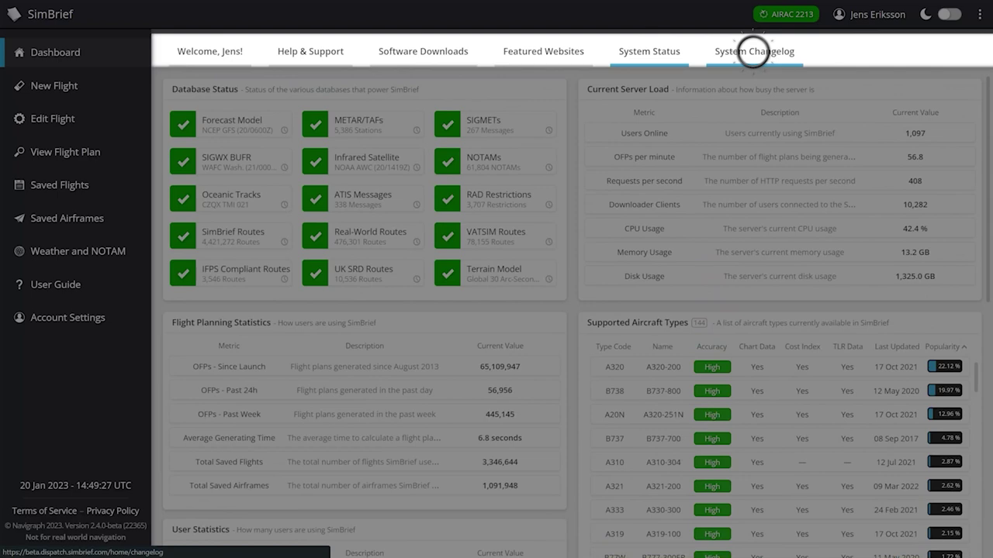
{"action": "left_click", "coordinate": [753, 51]}
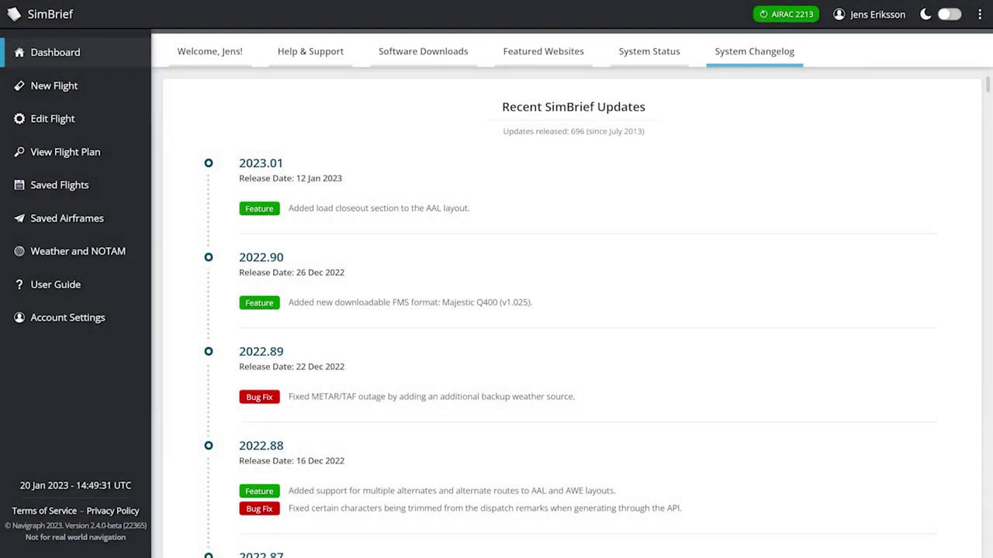
{"action": "left_click", "coordinate": [208, 52]}
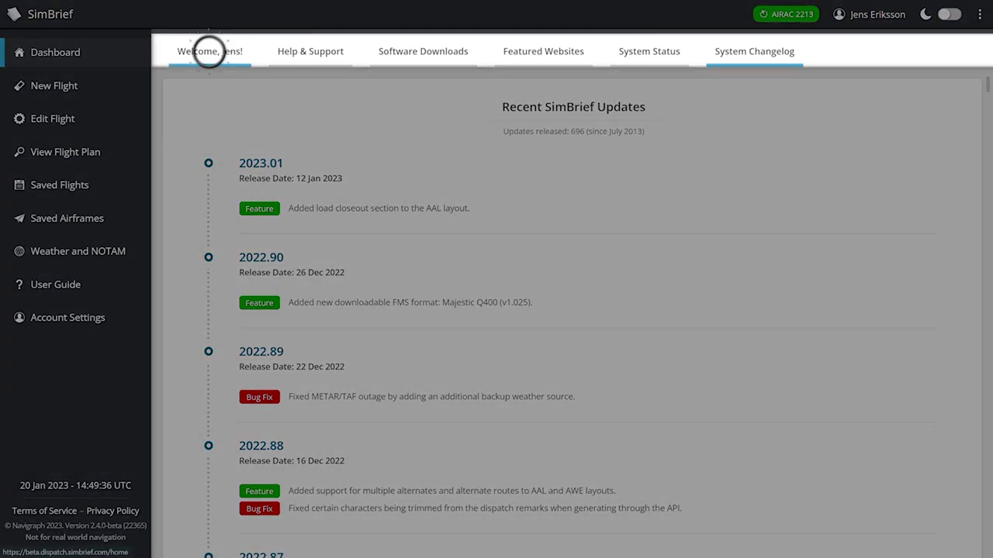